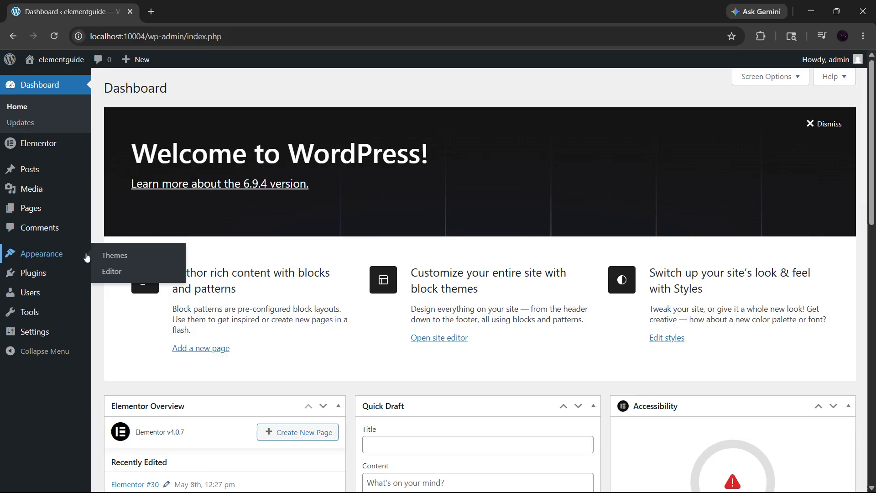
- Find the Hello Elementor theme among the installed themes and activate it
click(109, 256)
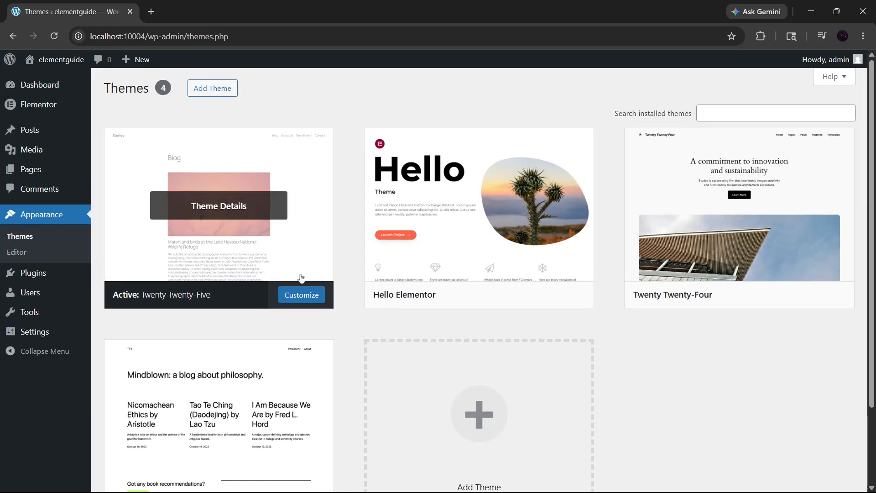
mouse_move(475, 280)
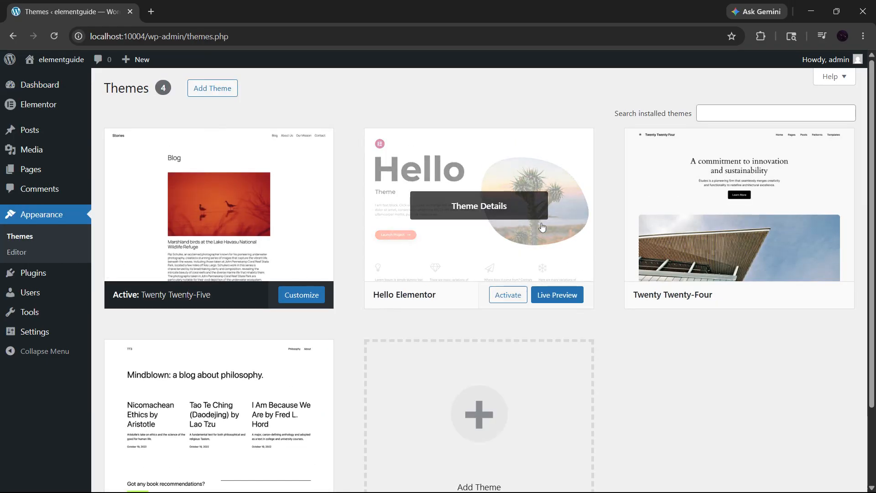
mouse_move(657, 165)
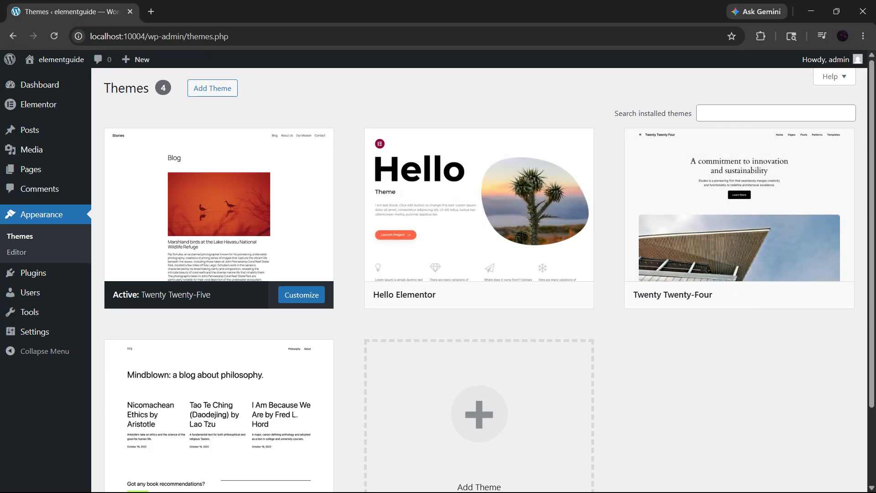
click(752, 118)
text(Hello Elementor)
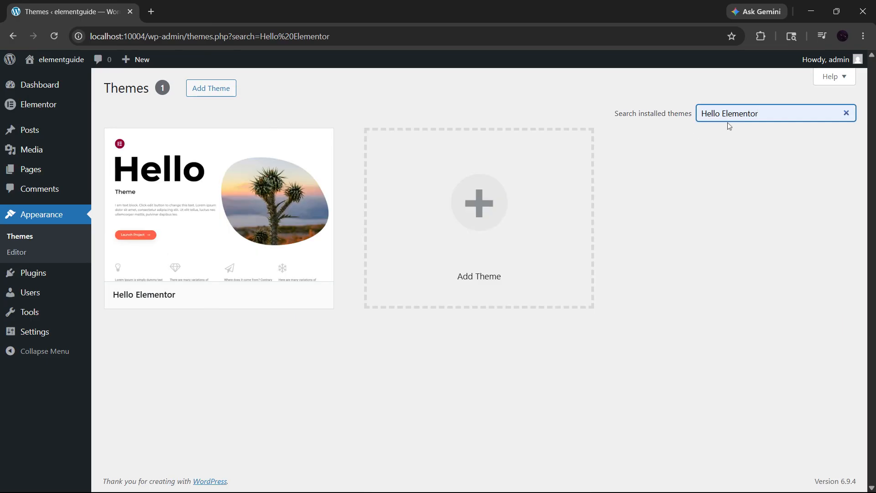
click(248, 296)
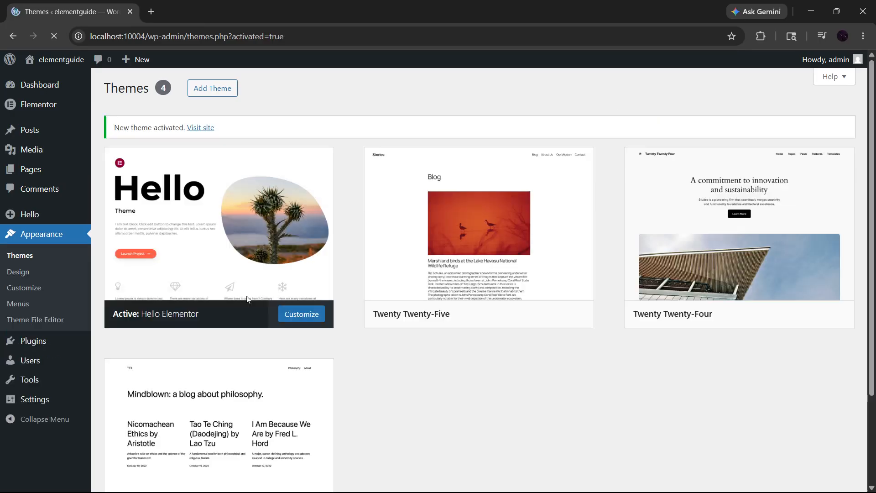
mouse_move(275, 305)
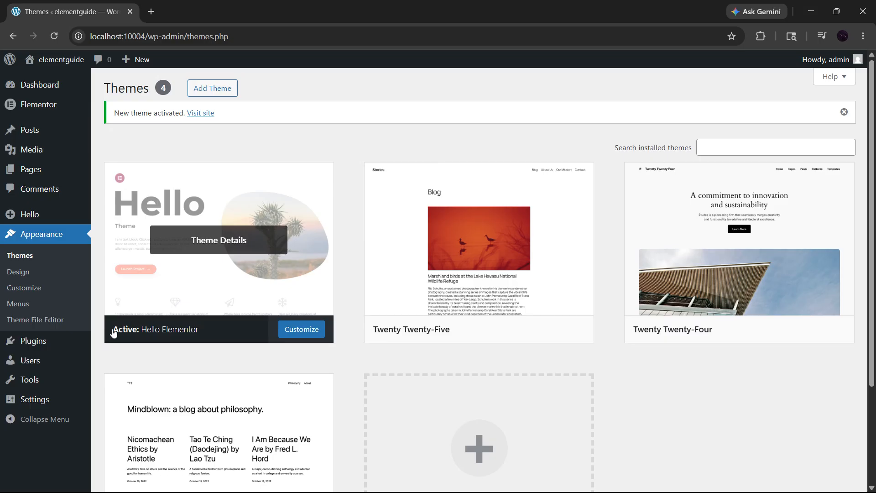
- Search the plugins available to add for "elementor" and check the installation status of Elementor Website Builder
click(37, 346)
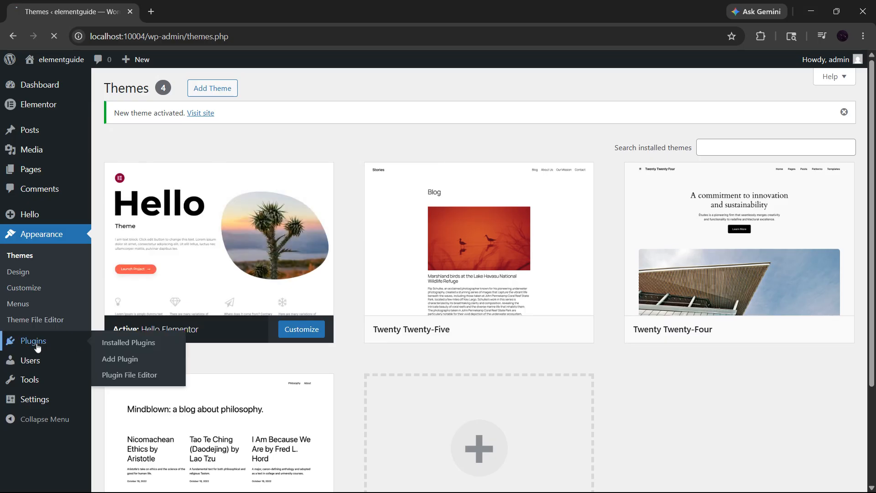
click(185, 96)
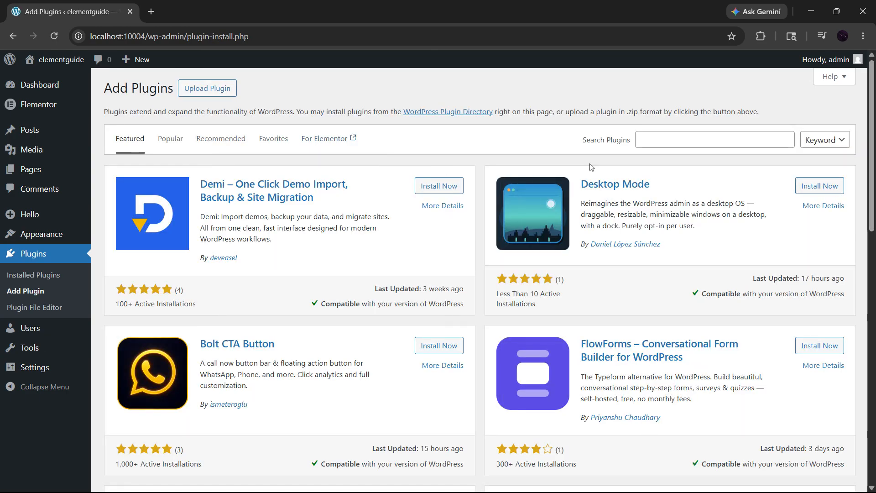
text(elementor)
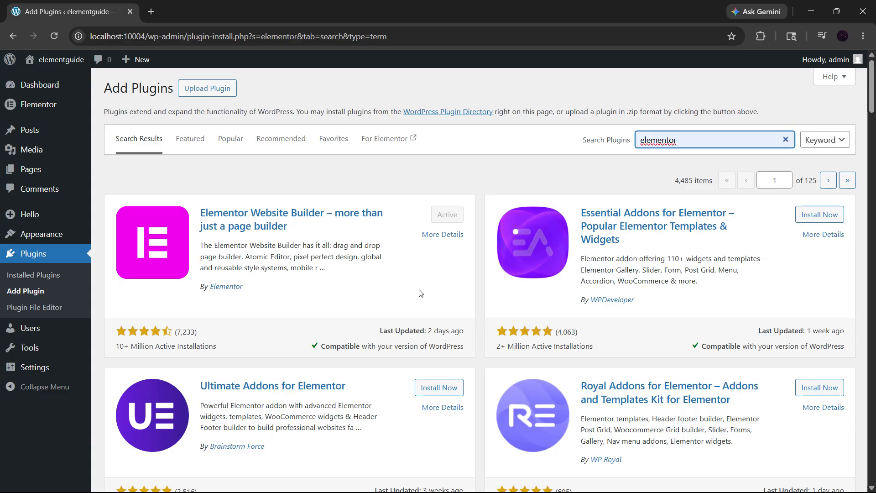
drag(299, 240, 459, 216)
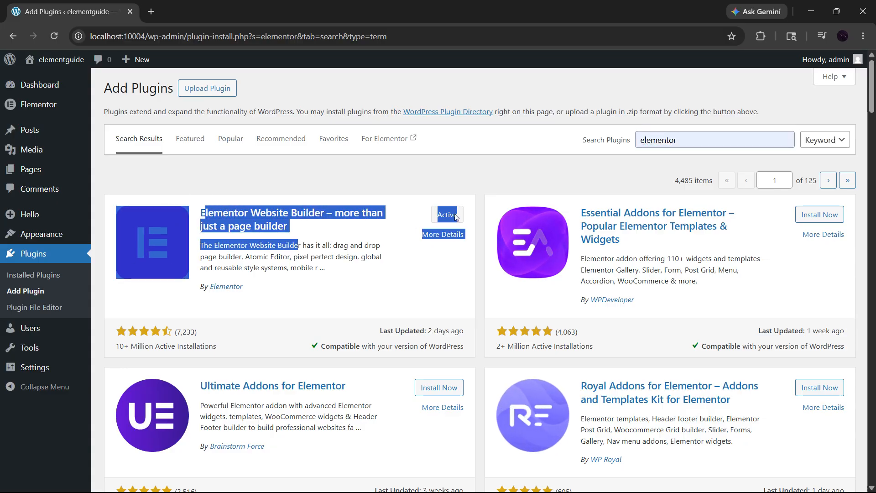
click(434, 181)
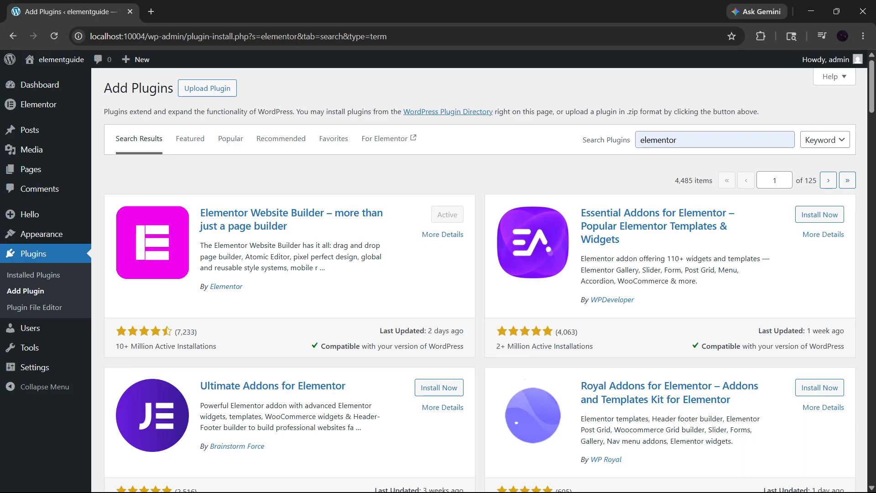
- Return to the dashboard and add a new page titled TUTORIAL
click(10, 59)
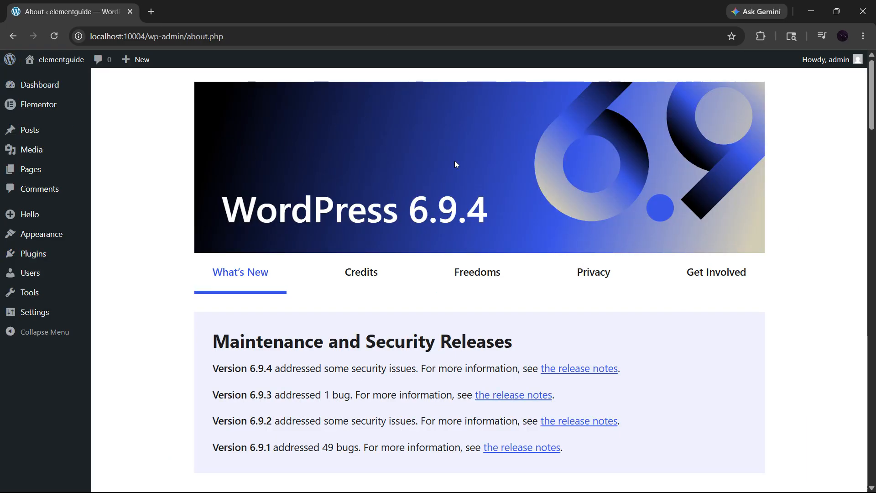
click(62, 88)
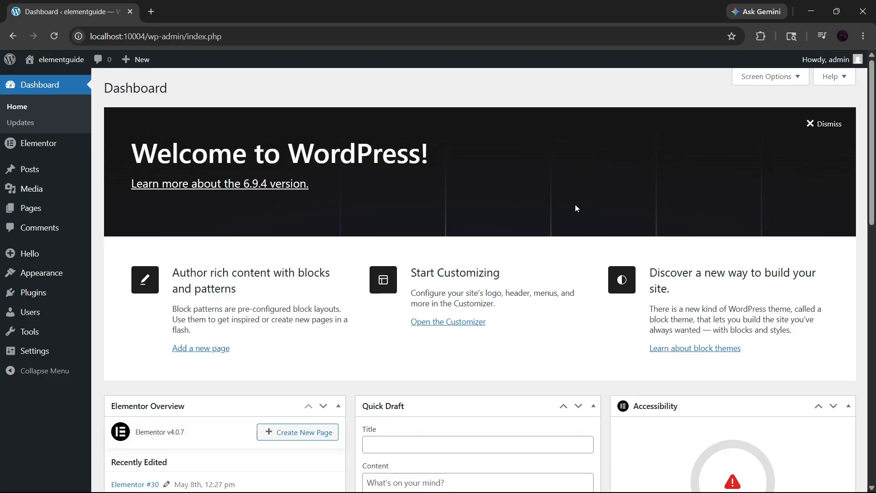
mouse_move(63, 214)
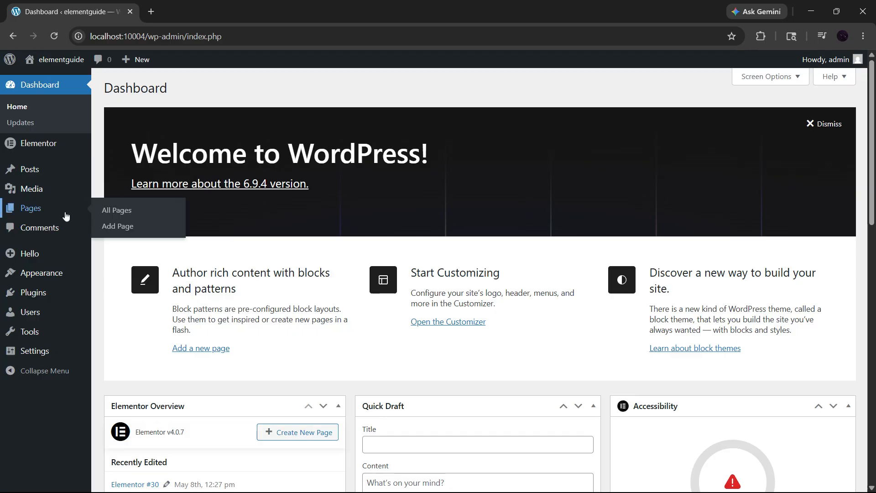
click(133, 227)
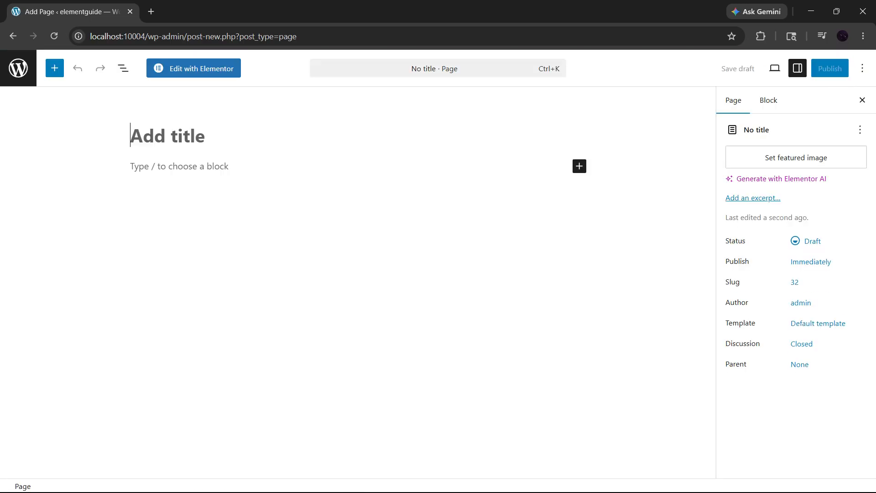
text(TUTO)
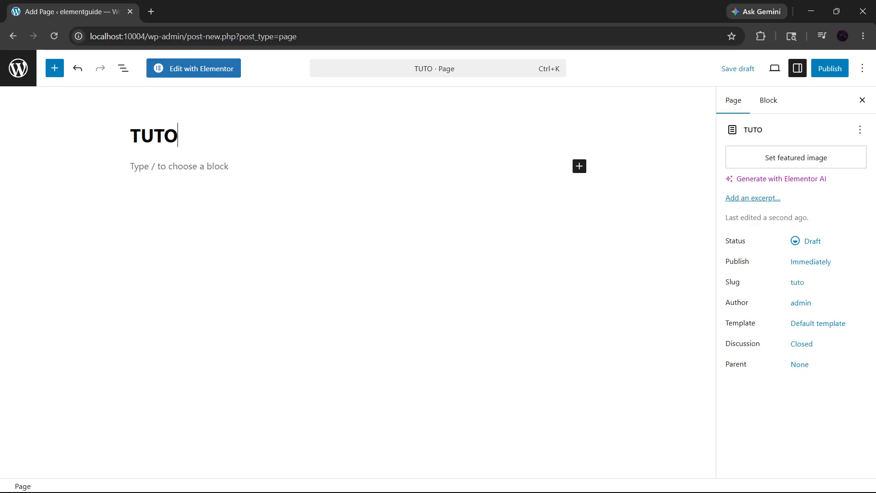
text(RIAL)
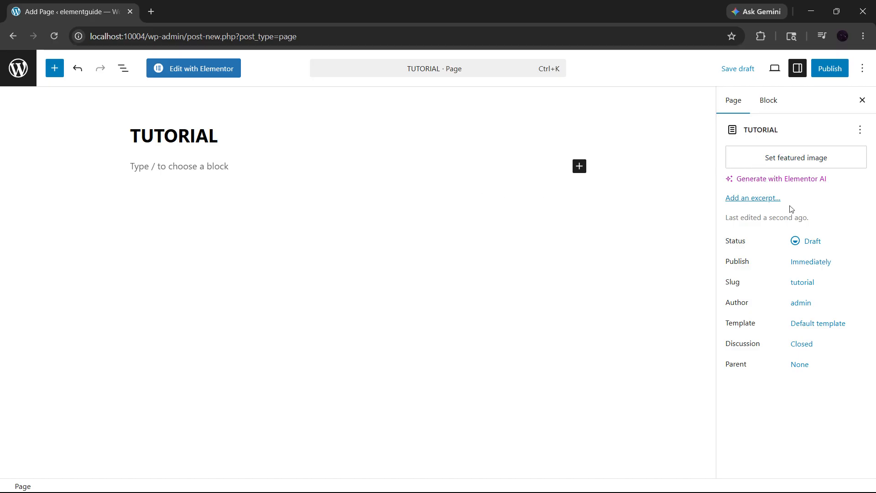
- Choose the template for the TUTORIAL page and open the page for editing with Elementor
click(826, 332)
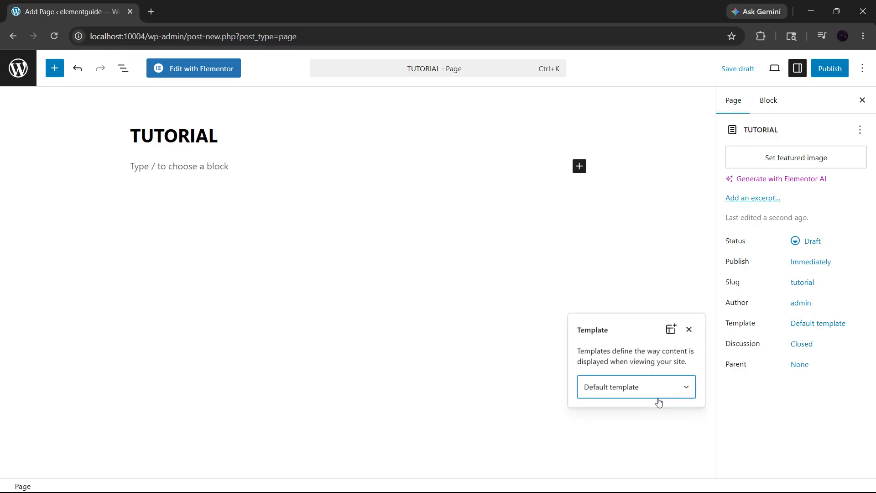
click(655, 442)
click(696, 428)
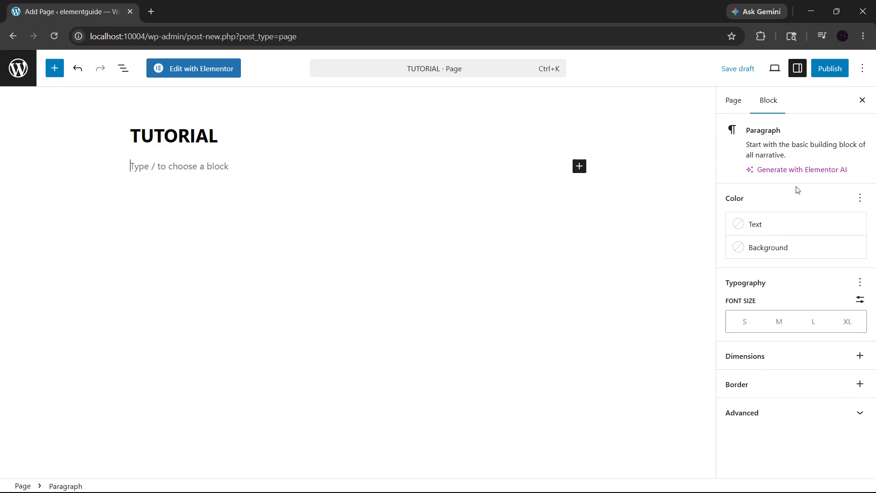
click(822, 69)
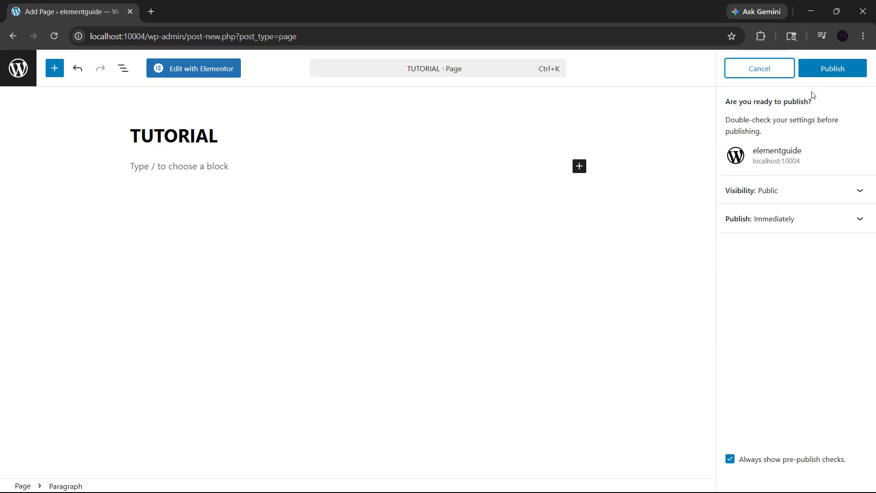
click(194, 69)
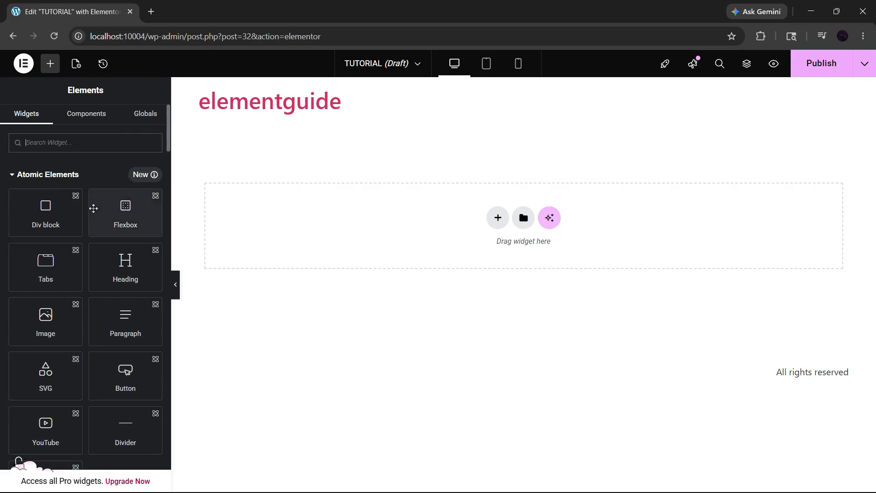
- Add the atomic Heading widget to the empty page and set its tag to H1
scroll(98, 218, down, 5)
scroll(91, 224, down, 3)
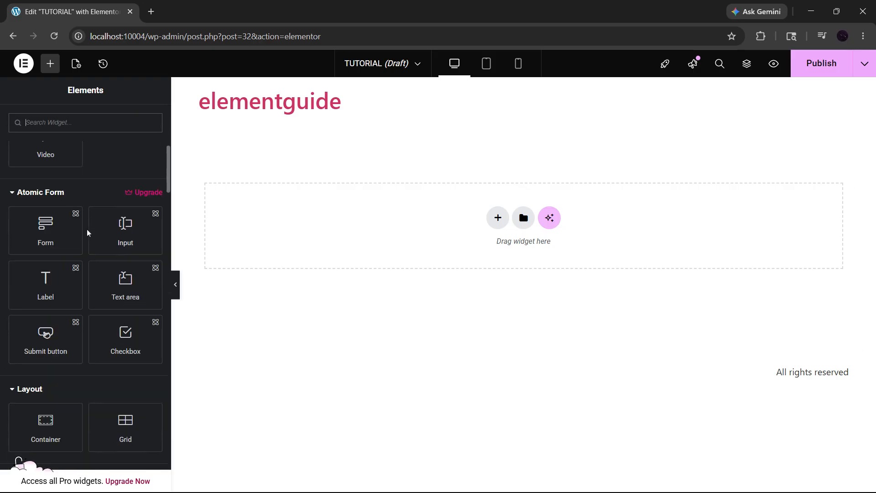
scroll(88, 233, up, 8)
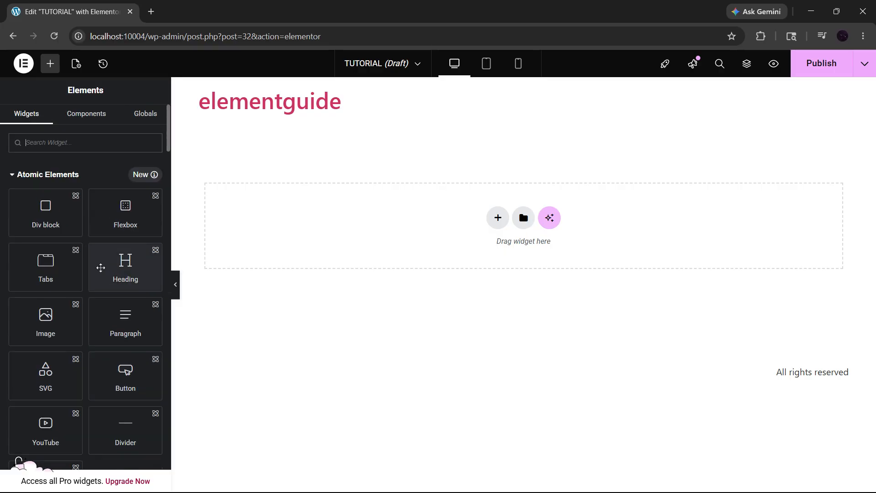
drag(106, 269, 524, 223)
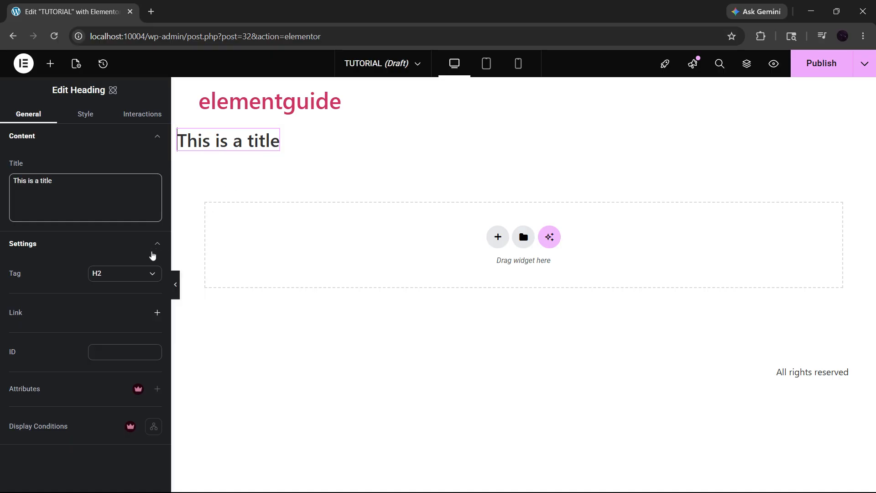
click(143, 278)
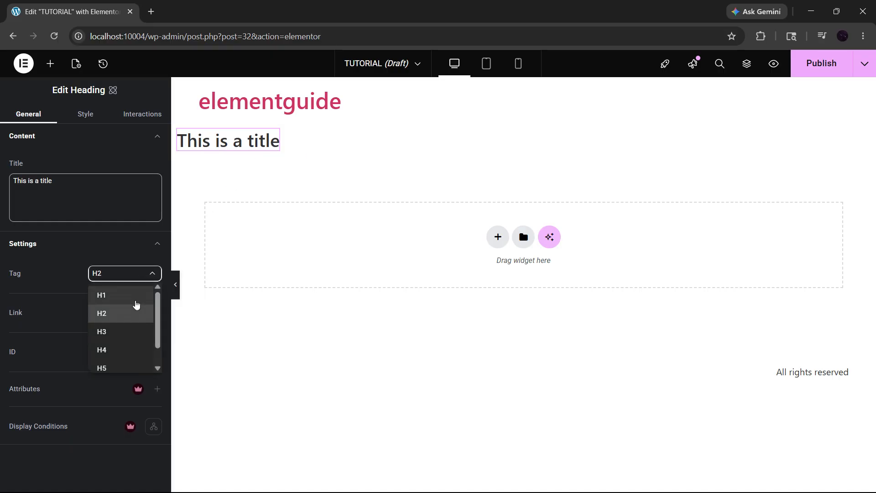
click(136, 303)
click(82, 196)
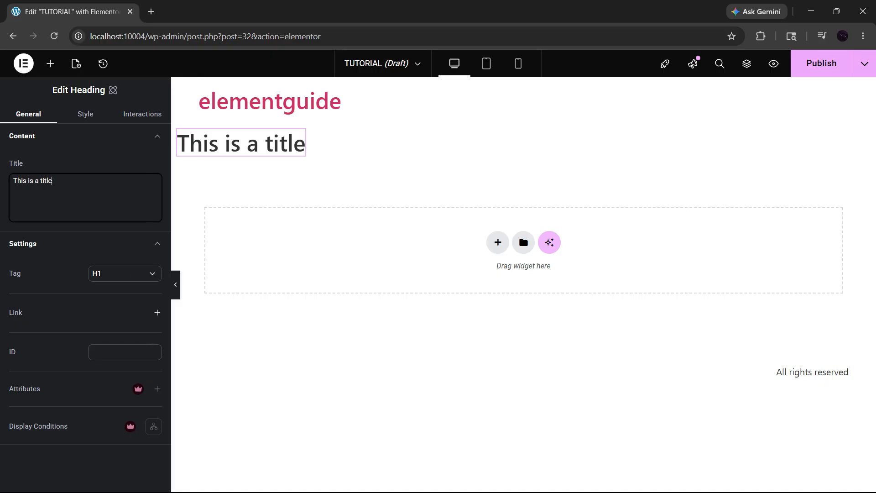
click(273, 183)
double_click(274, 182)
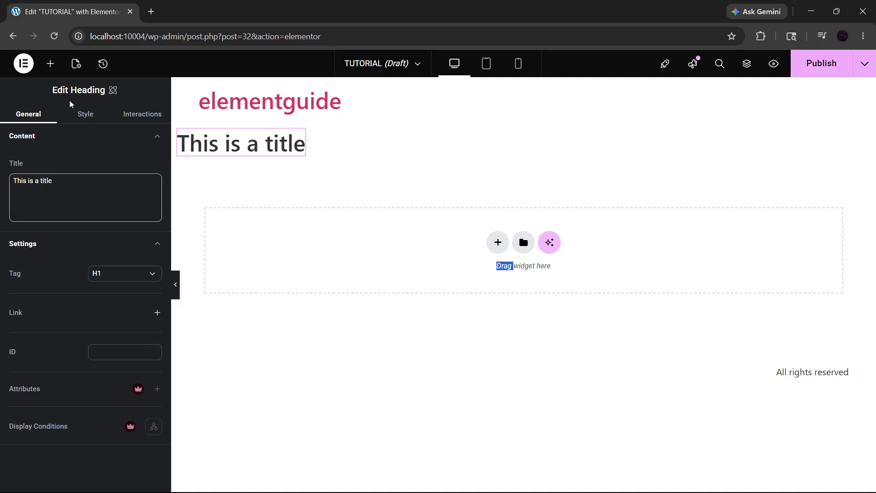
- Examine the editor's main menu, the canvas without the side panel, and the heading's style and interaction settings
click(27, 74)
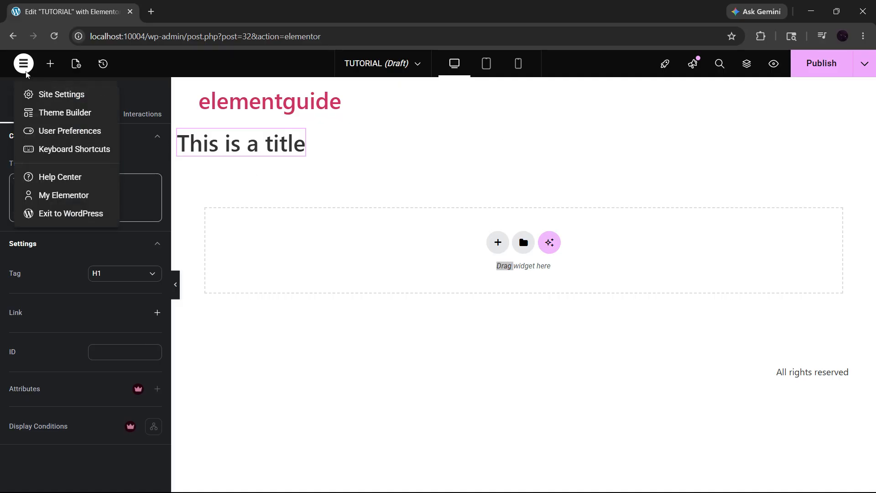
click(269, 209)
click(175, 288)
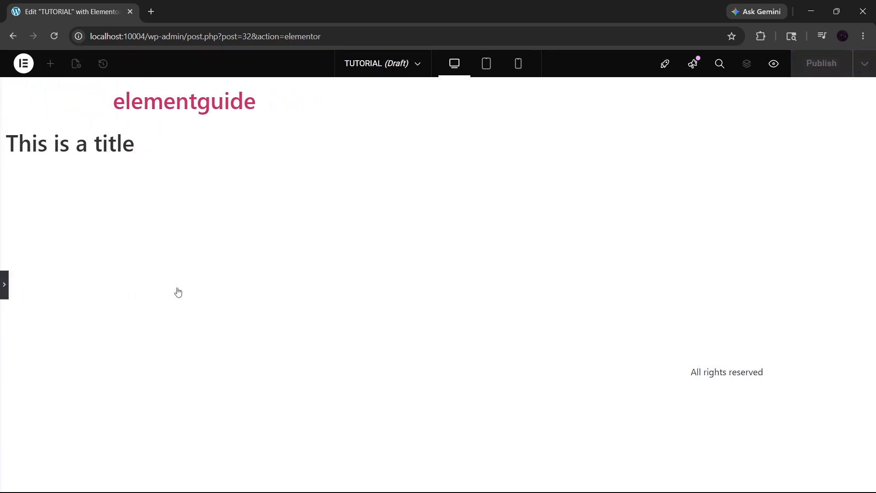
click(4, 284)
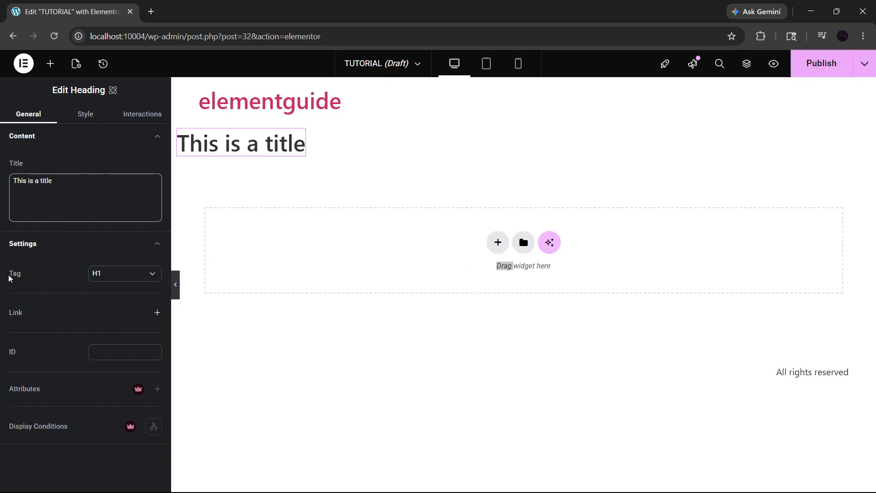
click(85, 116)
click(135, 116)
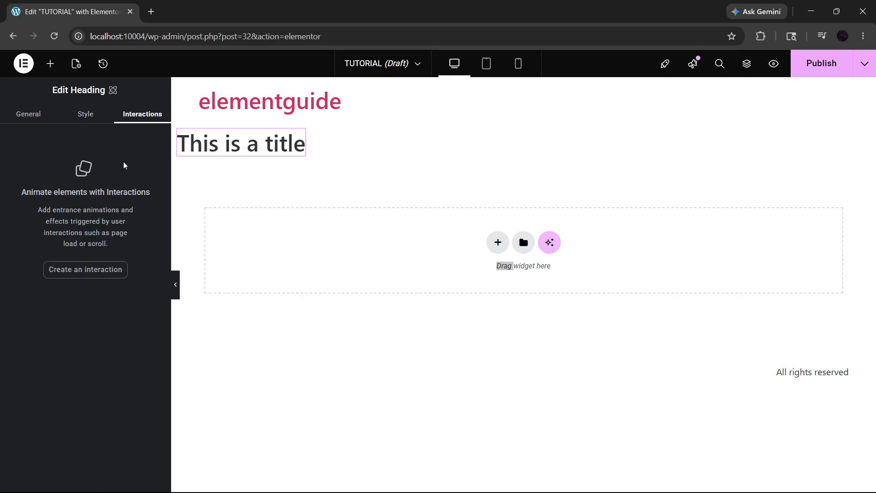
click(29, 120)
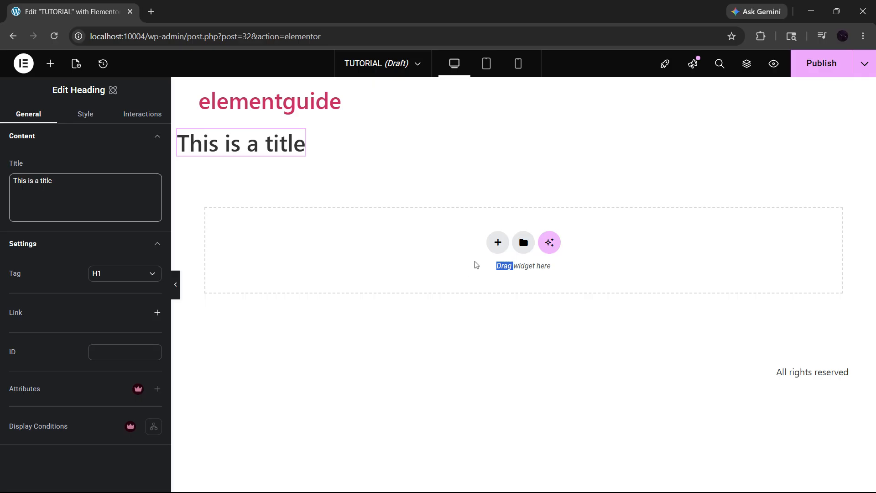
- Add a grid container with two columns and one row below the heading
click(497, 243)
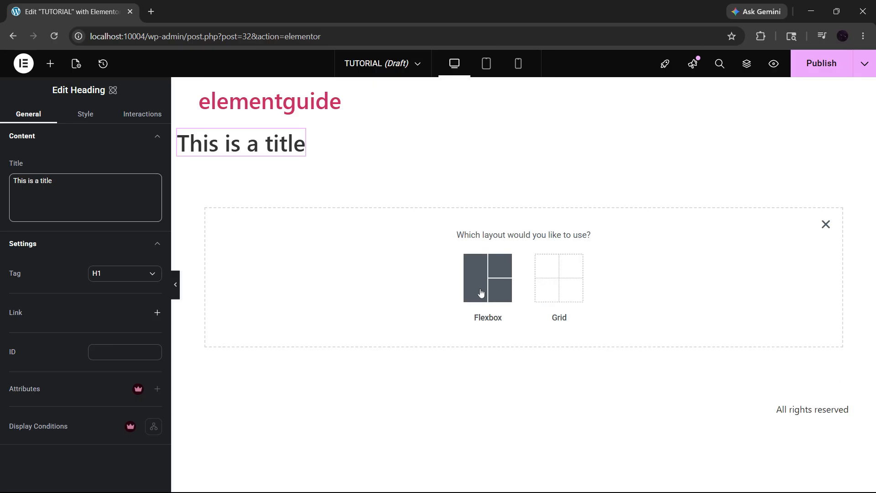
click(544, 288)
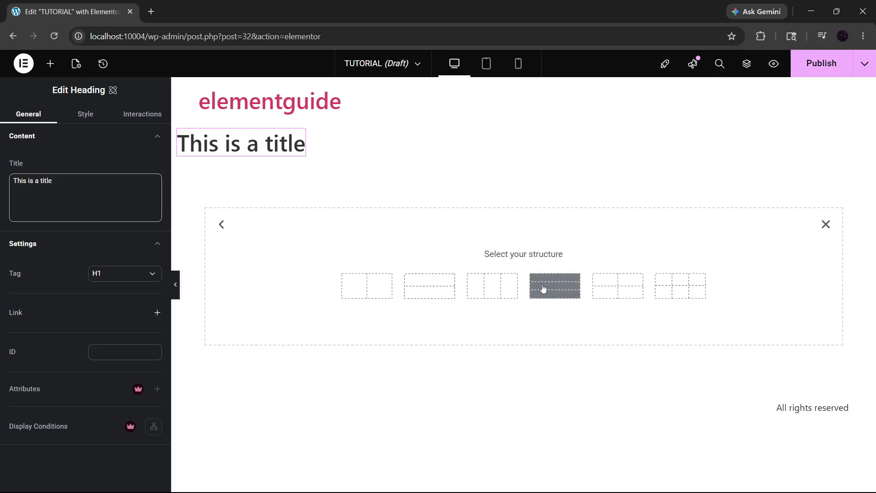
double_click(383, 293)
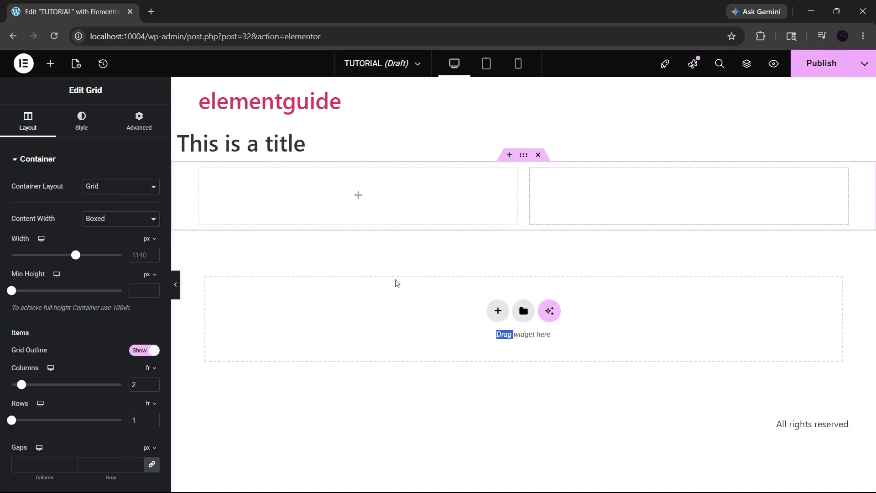
- Place the standard Image widget in the grid's first cell and a Text Editor widget in its second cell
click(357, 197)
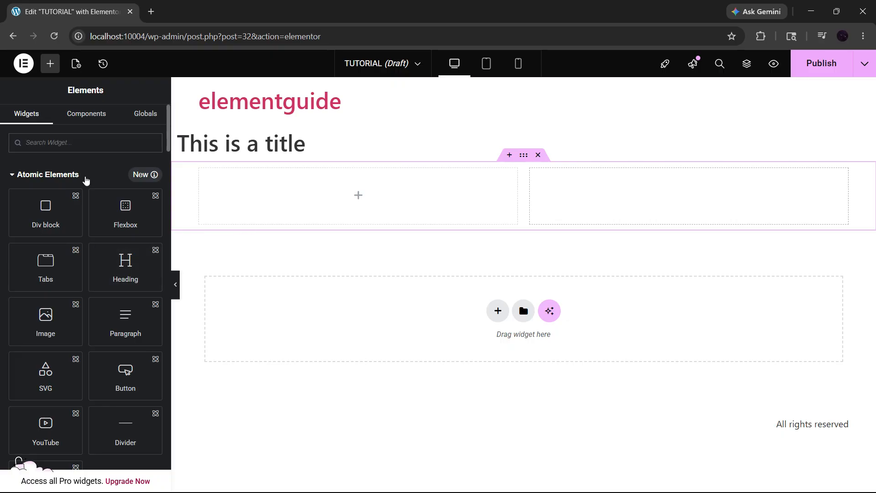
text(image)
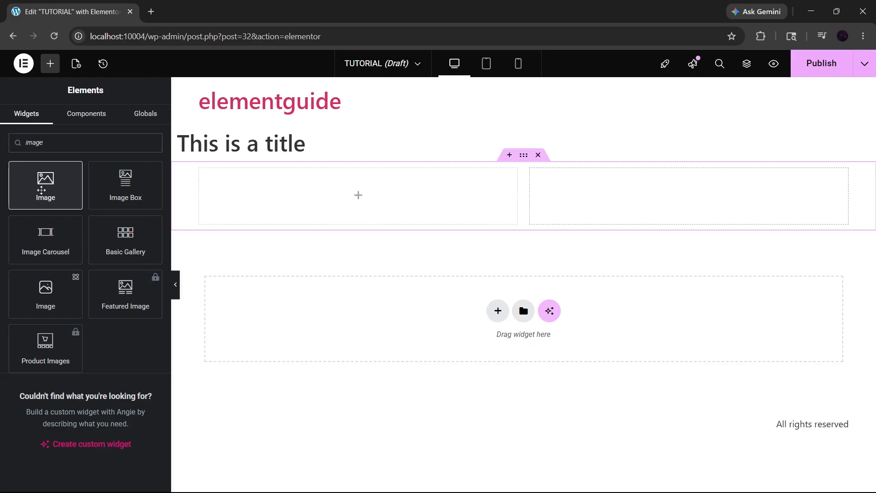
drag(41, 189, 315, 195)
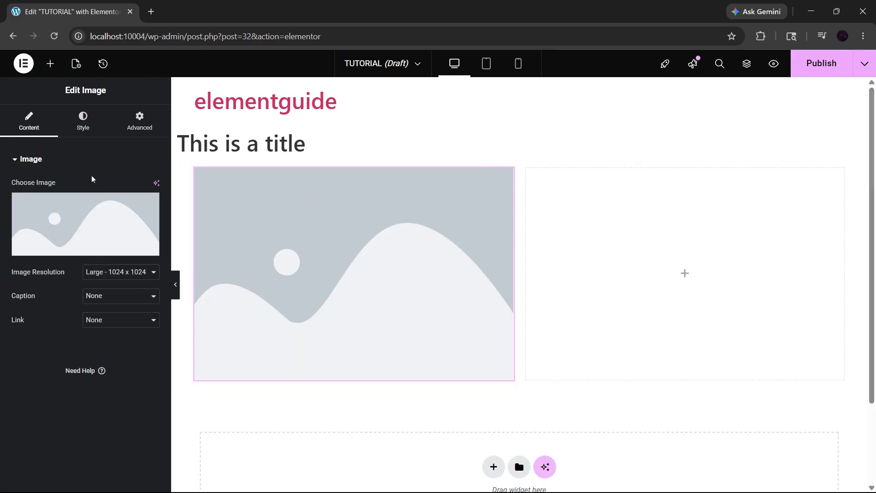
click(686, 276)
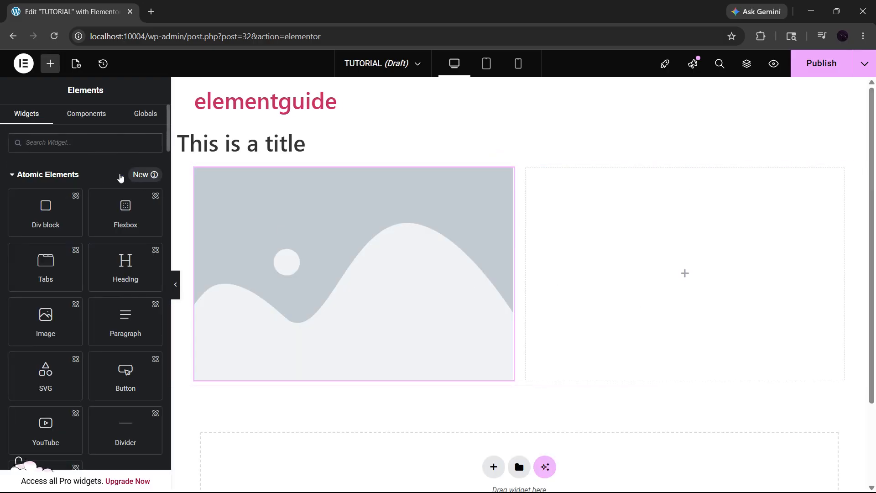
text(text)
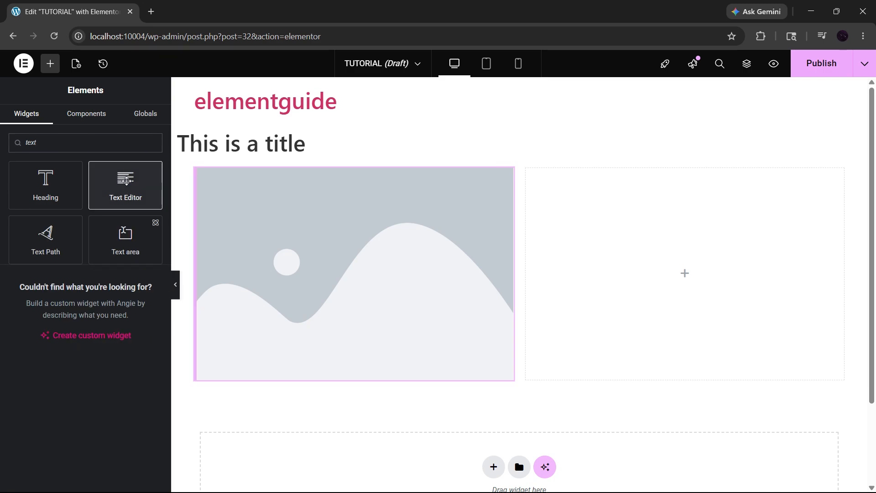
drag(126, 181, 632, 262)
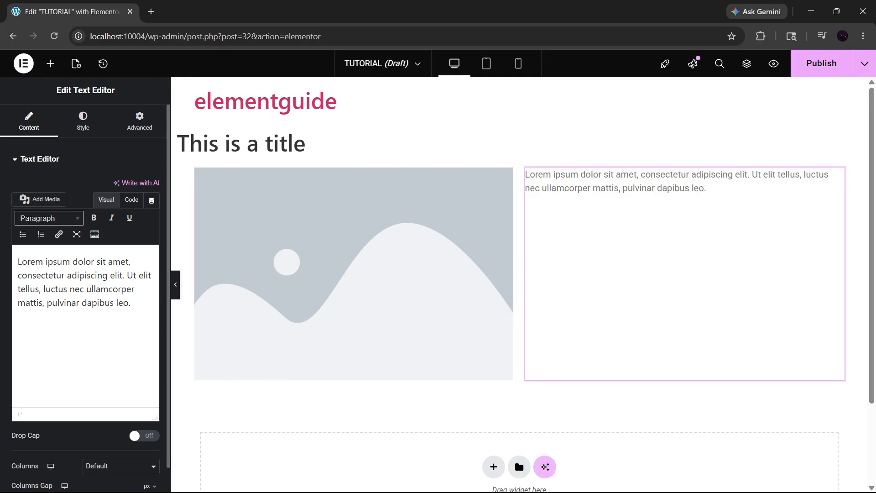
click(397, 288)
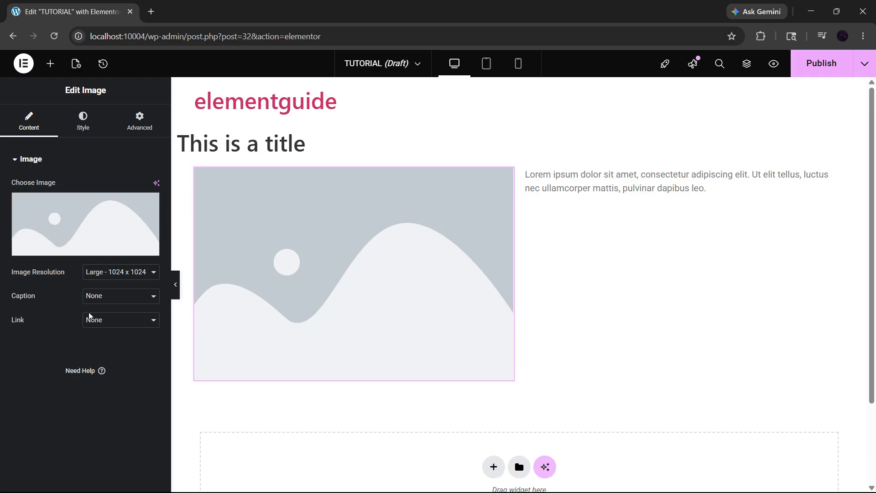
click(636, 270)
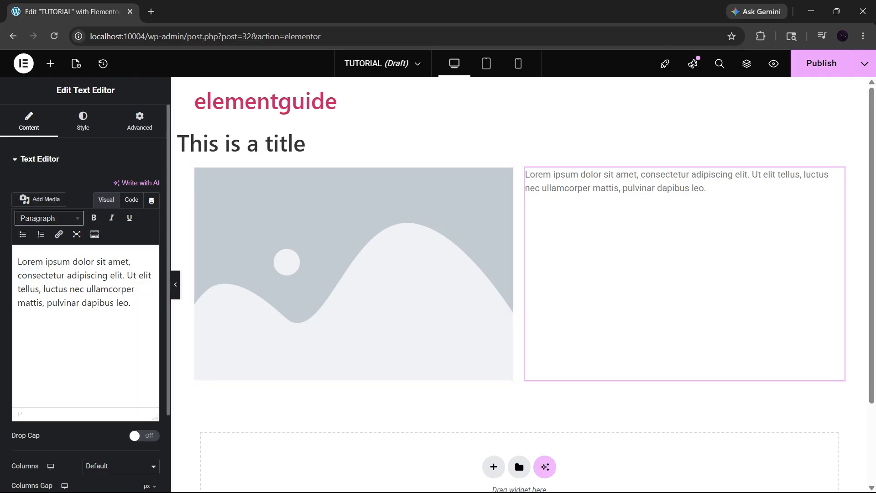
scroll(477, 352, down, 2)
scroll(524, 334, up, 2)
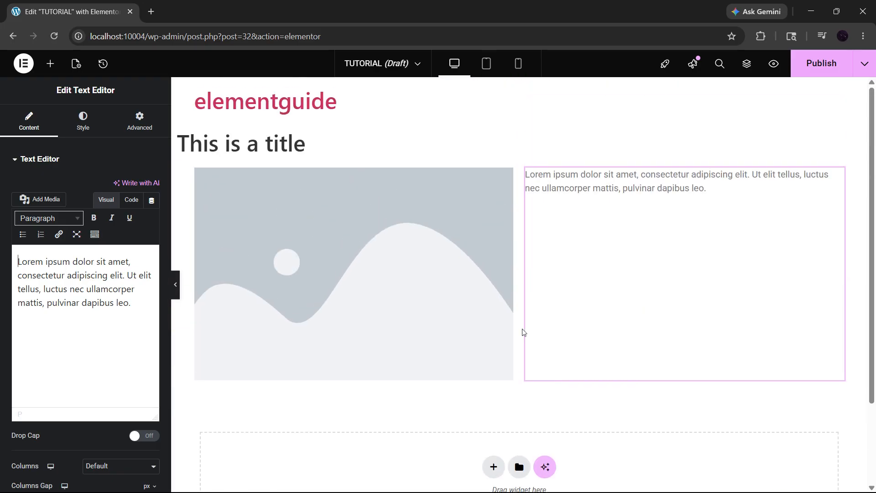
- In the title heading's layout styles, set Align self to Start and Display to Flex
click(274, 143)
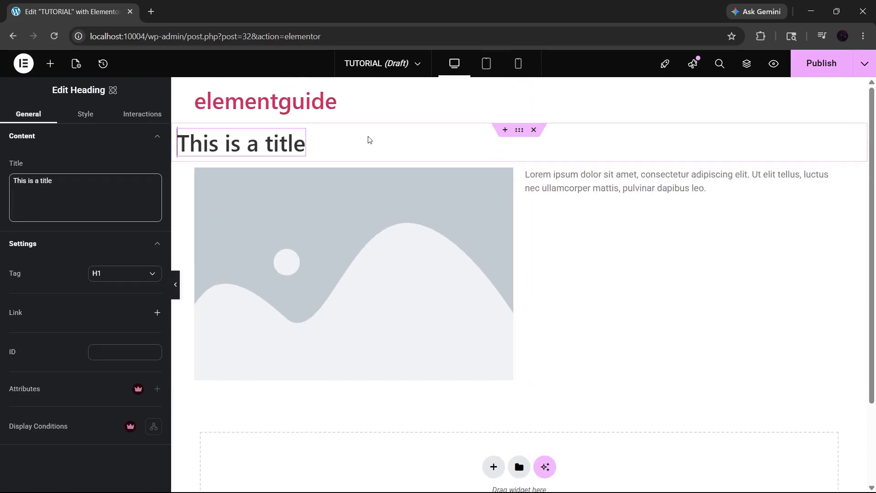
click(97, 121)
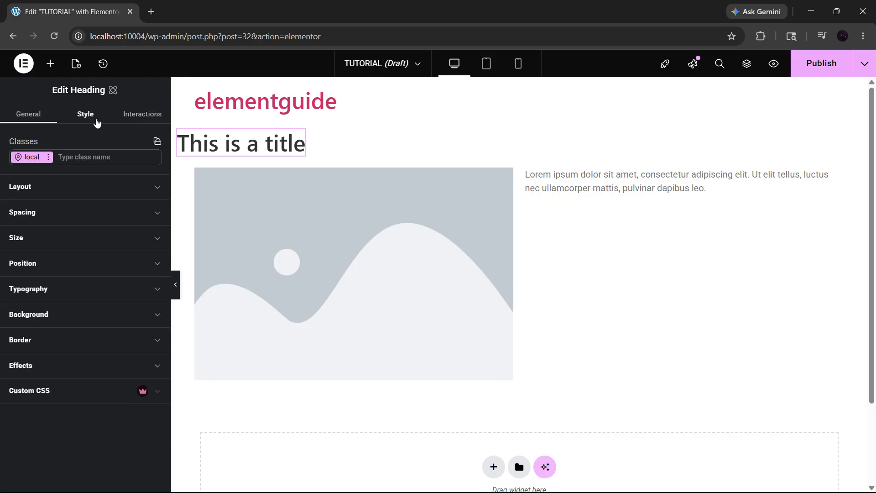
click(94, 186)
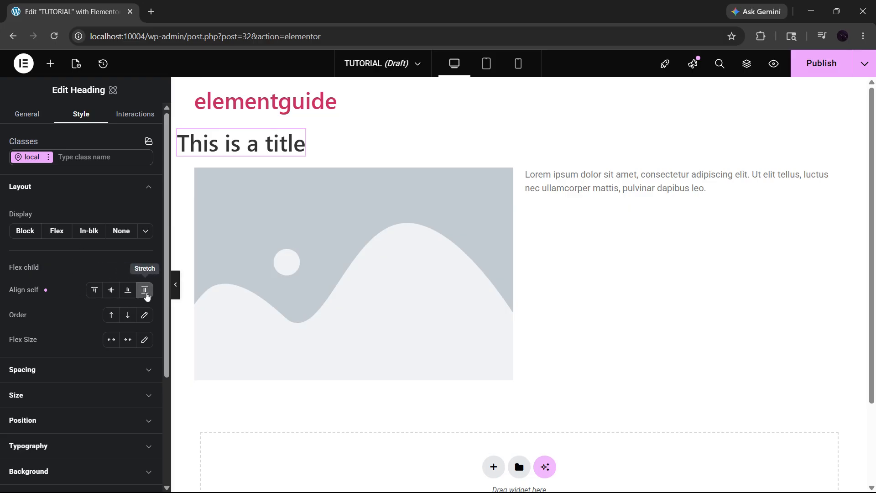
click(129, 292)
click(95, 291)
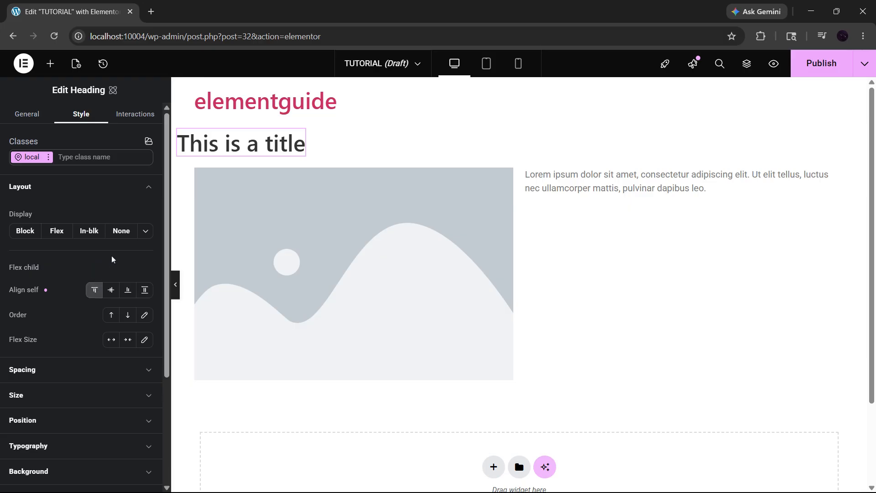
click(64, 235)
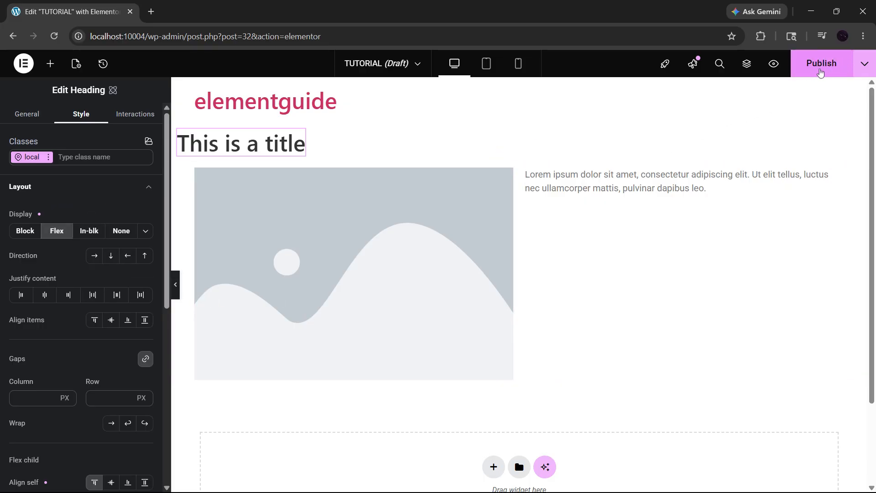
- Preview the TUTORIAL page in the browser, then close the preview and return to the editor
click(773, 64)
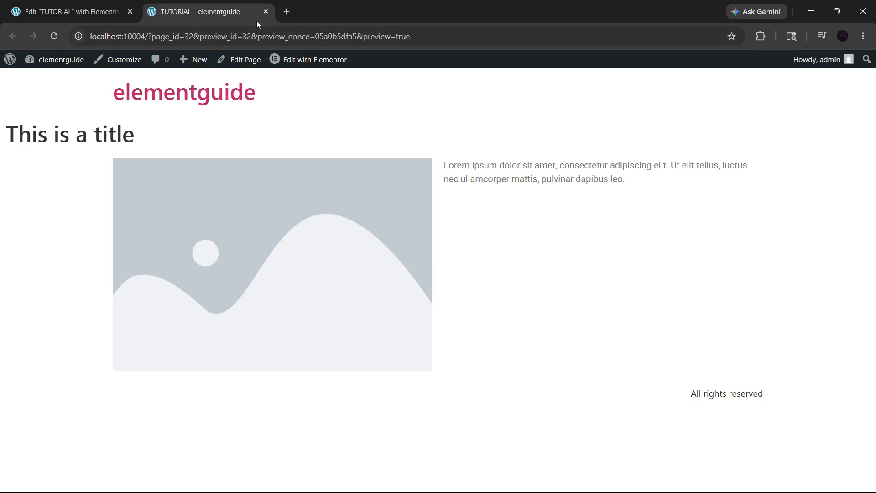
click(266, 12)
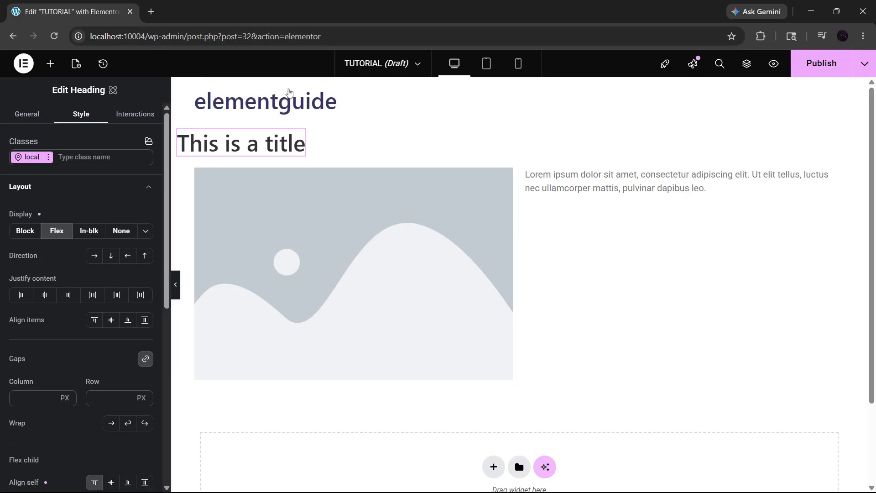